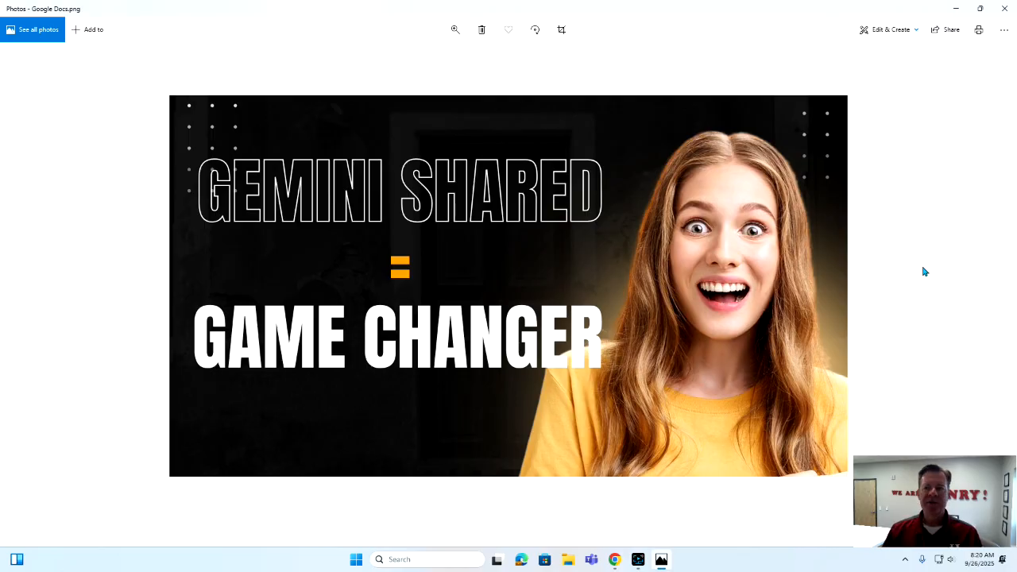
Step: Switch from the image viewer to Chrome, open Gemini, and start a new Gem in the Gem manager
left_click(1004, 8)
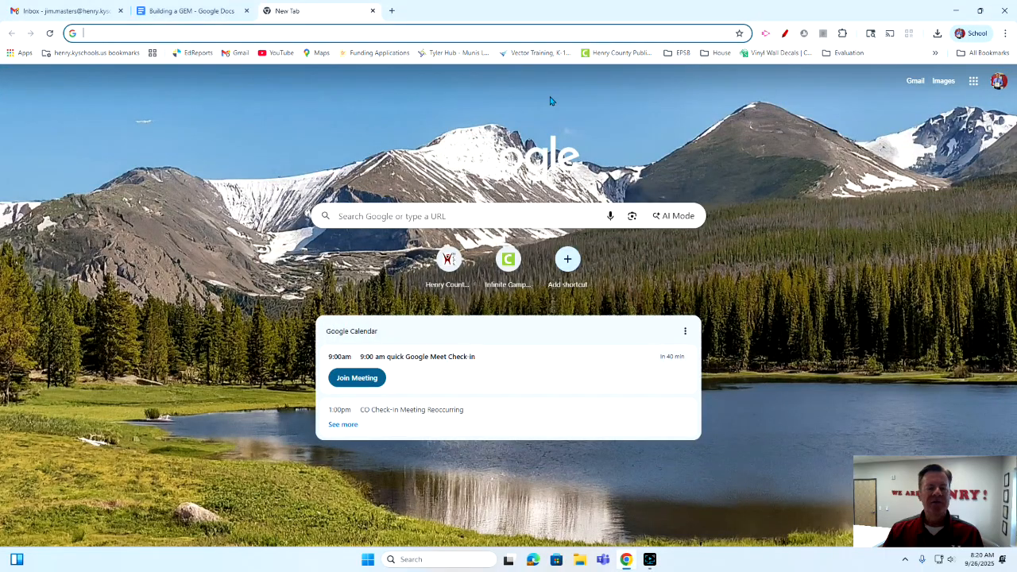
left_click(974, 83)
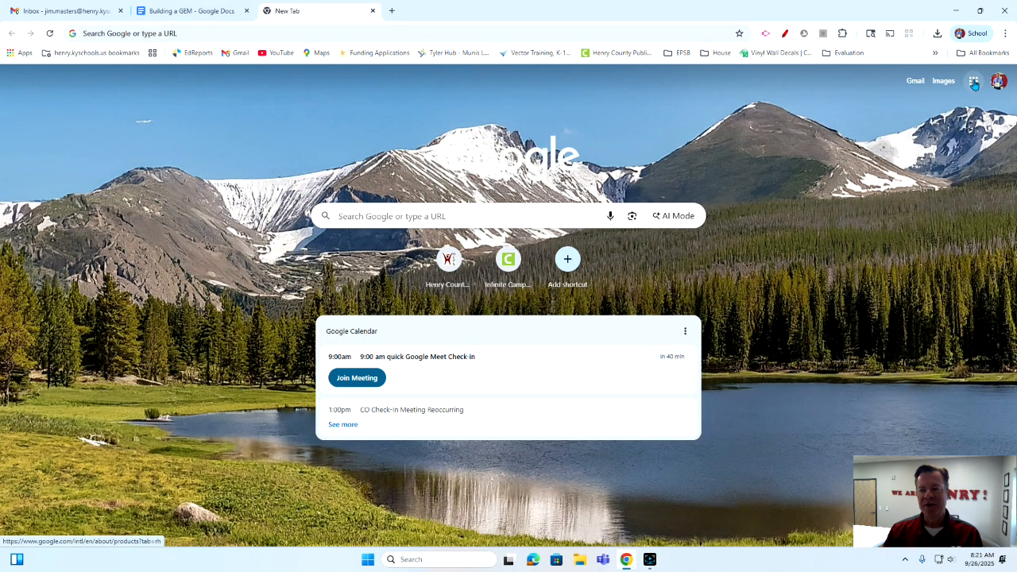
scroll(914, 289, "down", 1)
left_click(916, 232)
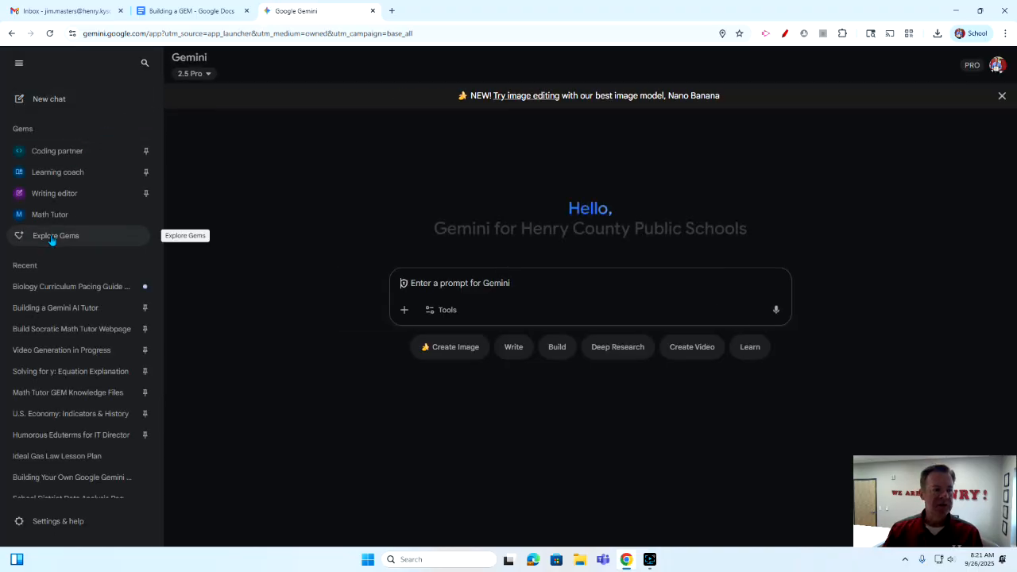
left_click(51, 237)
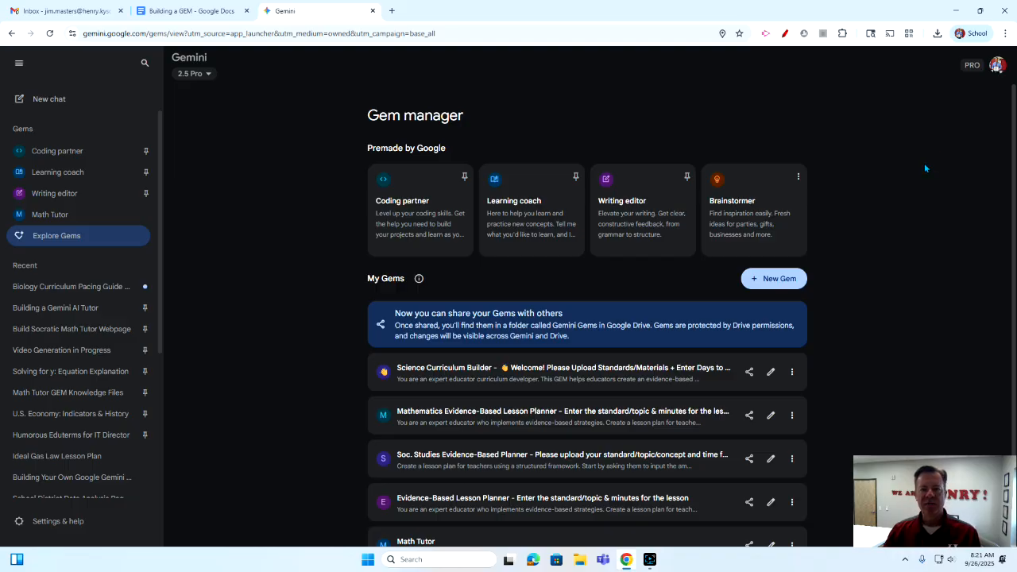
left_click(766, 280)
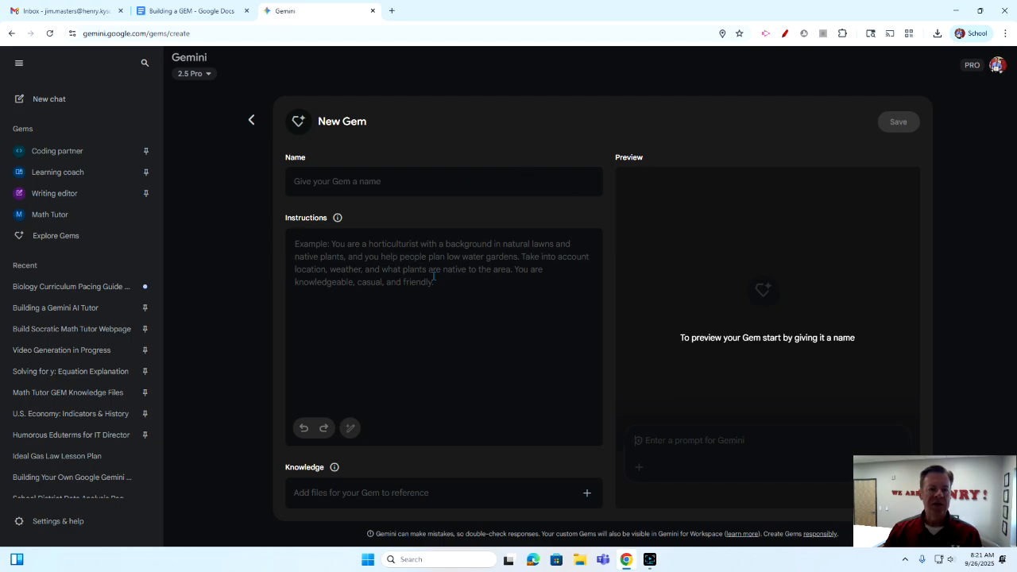
Step: Name the new Gem "Lesson Planner - Give total minutes of lesson and topic/standards/etc.."
left_click(427, 178)
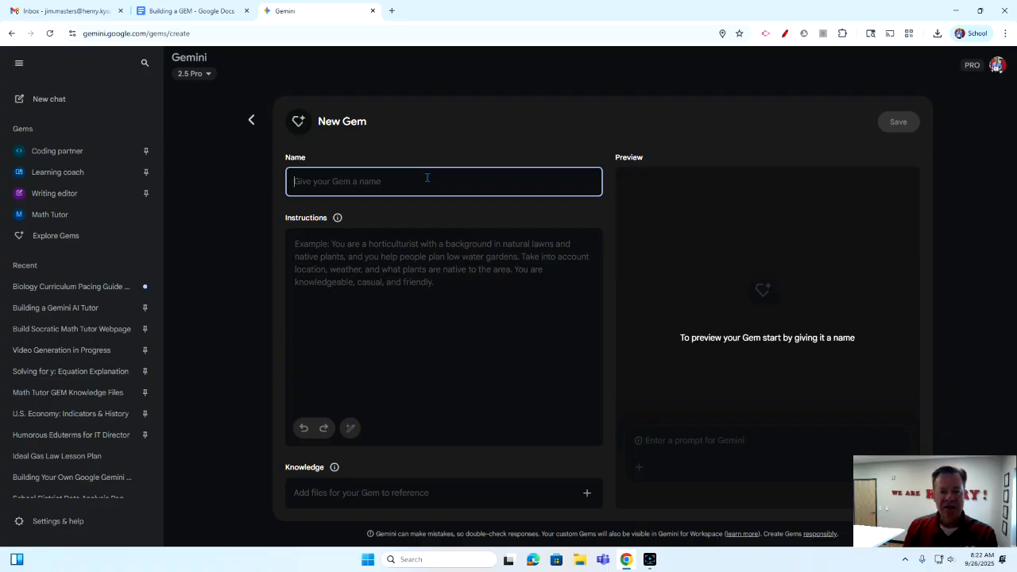
type("Lesson P")
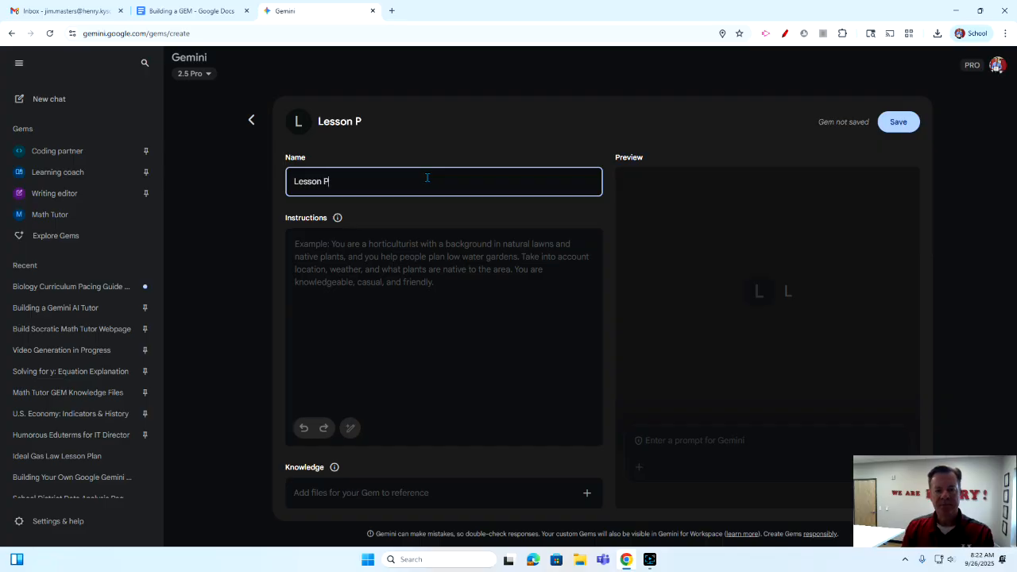
type("lanner ")
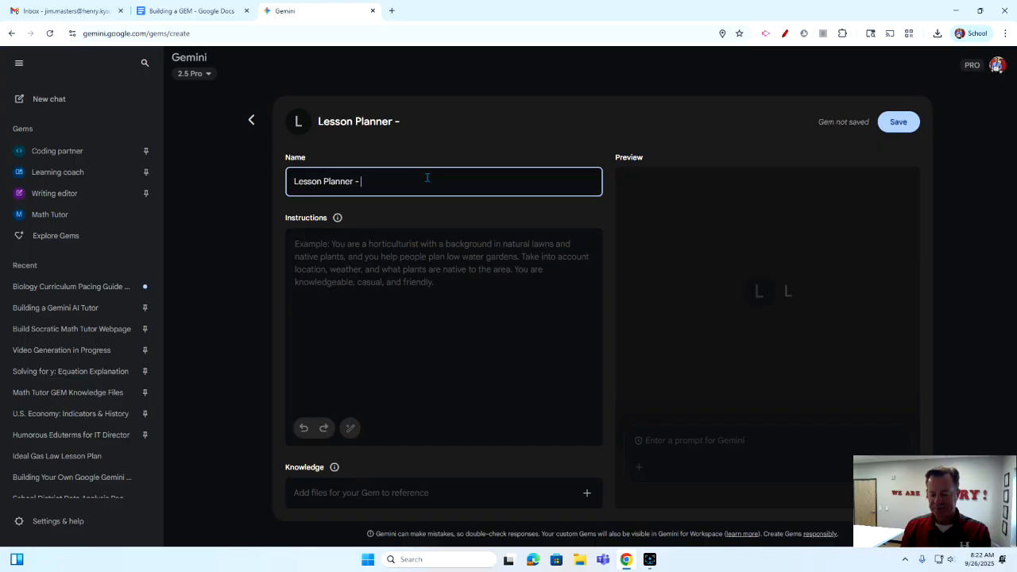
type("- PLC in")
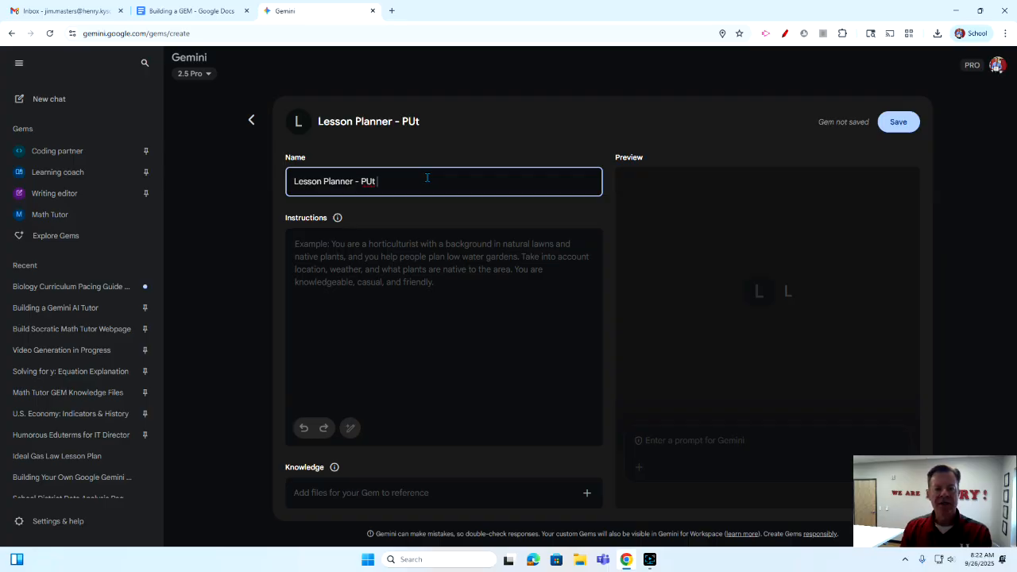
key("BackSpace")
key("BackSpace")
key("BackSpace")
key("BackSpace")
key("BackSpace")
key("BackSpace")
type("Giver tot")
key("BackSpace")
key("BackSpace")
key("BackSpace")
key("BackSpace")
key("BackSpace")
type("totla")
key("BackSpace")
key("BackSpace")
type("al")
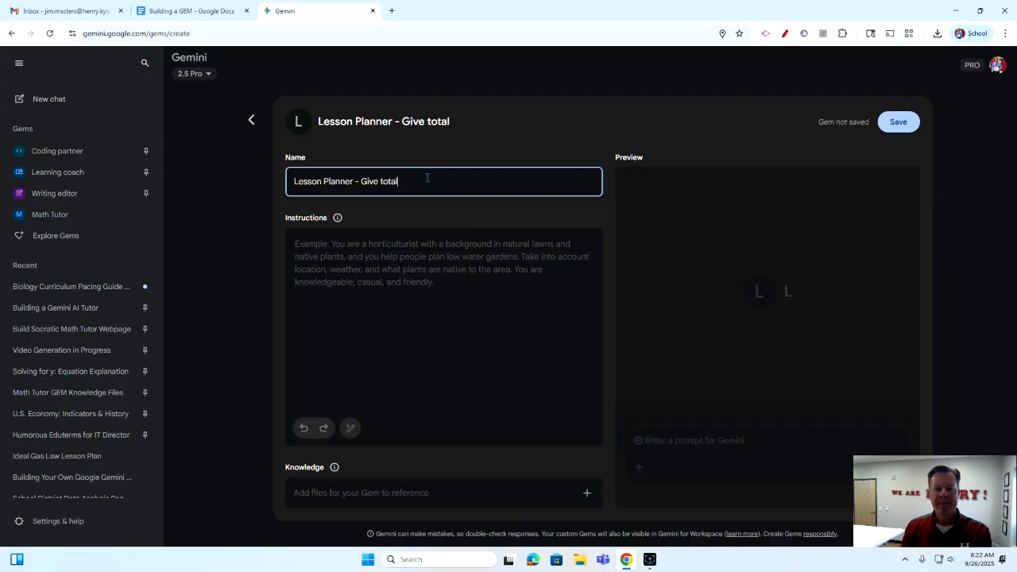
type(" minutes of l")
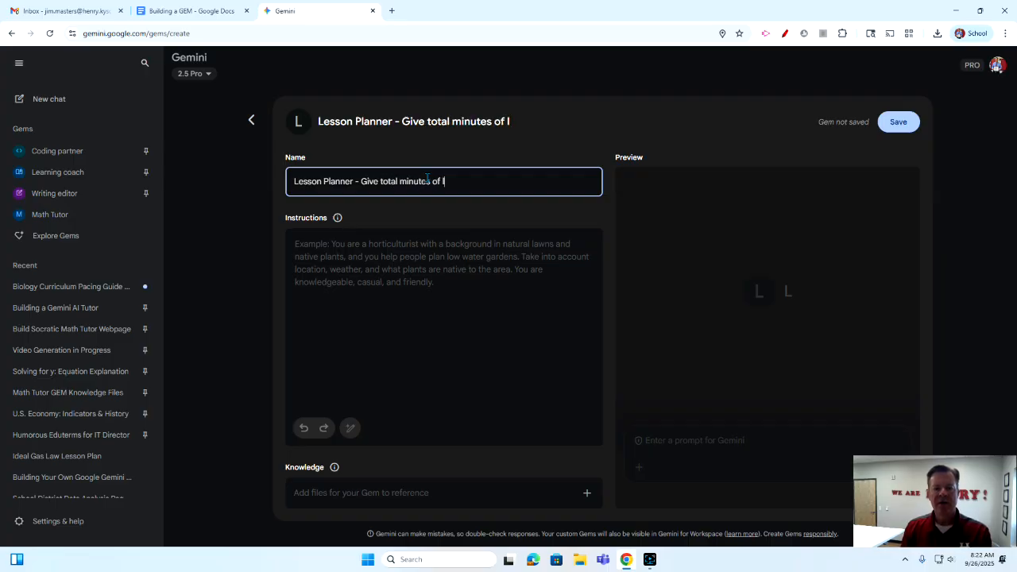
type("esson and topci")
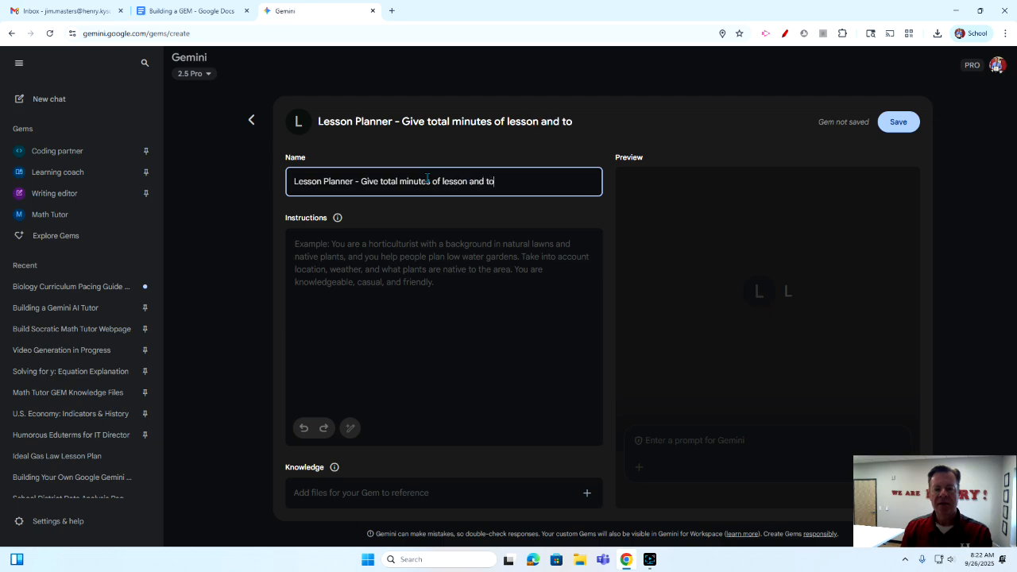
key("BackSpace")
key("BackSpace")
type("ic/standar")
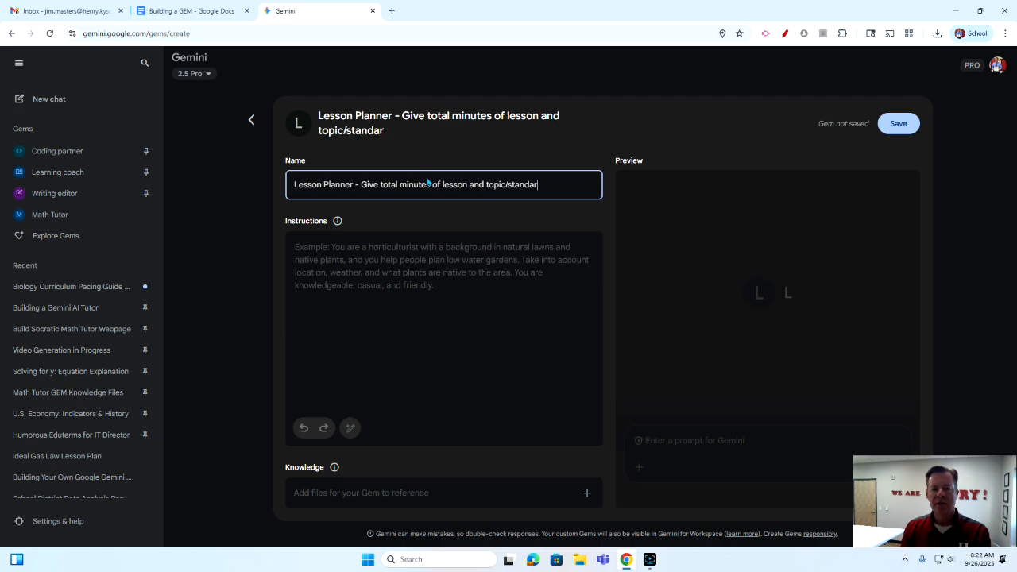
type("ds/etc..")
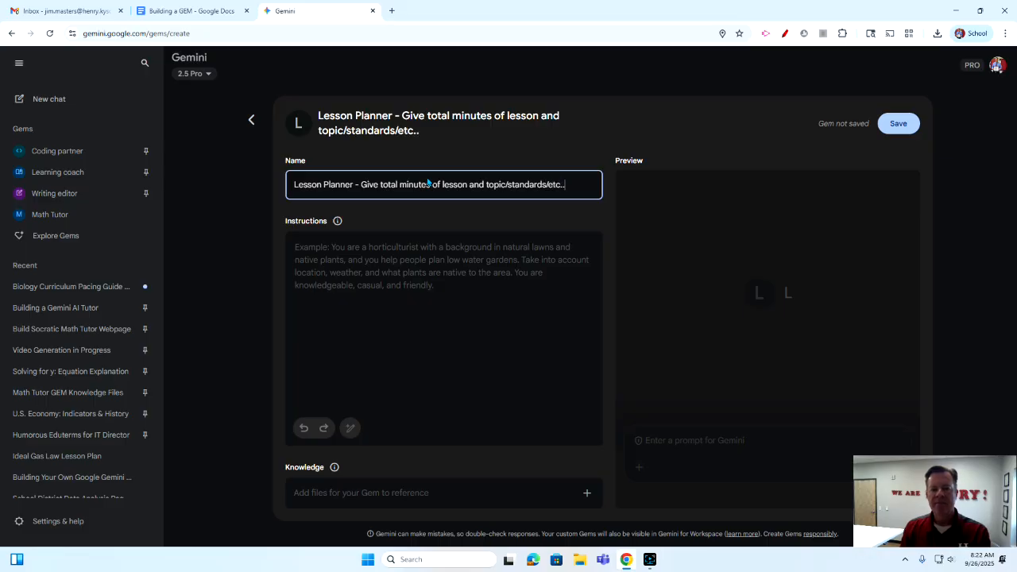
left_click(375, 237)
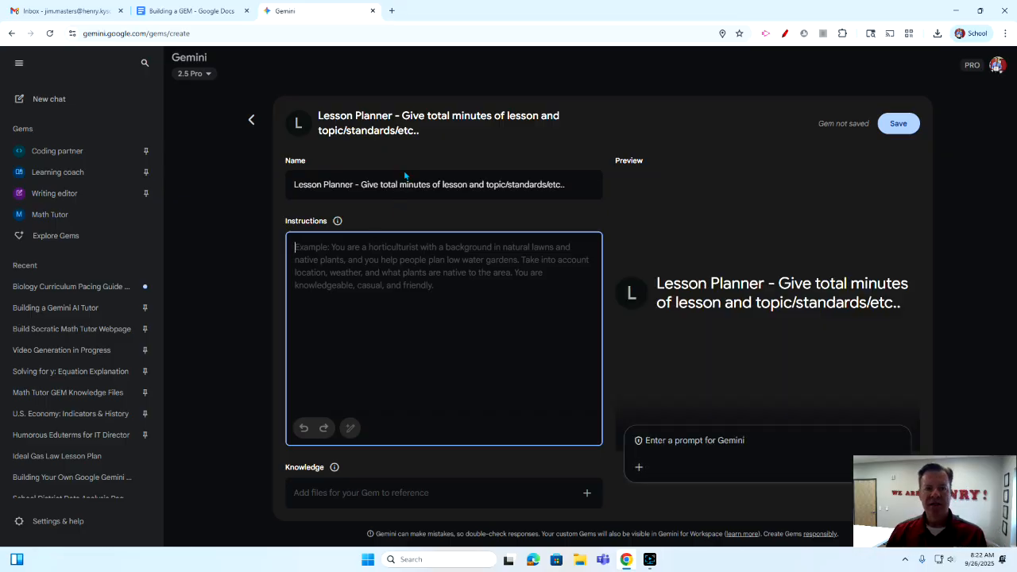
Step: Review the persona, task, context and format guidance under General Directions in the "Building a GEM" document
left_click(207, 13)
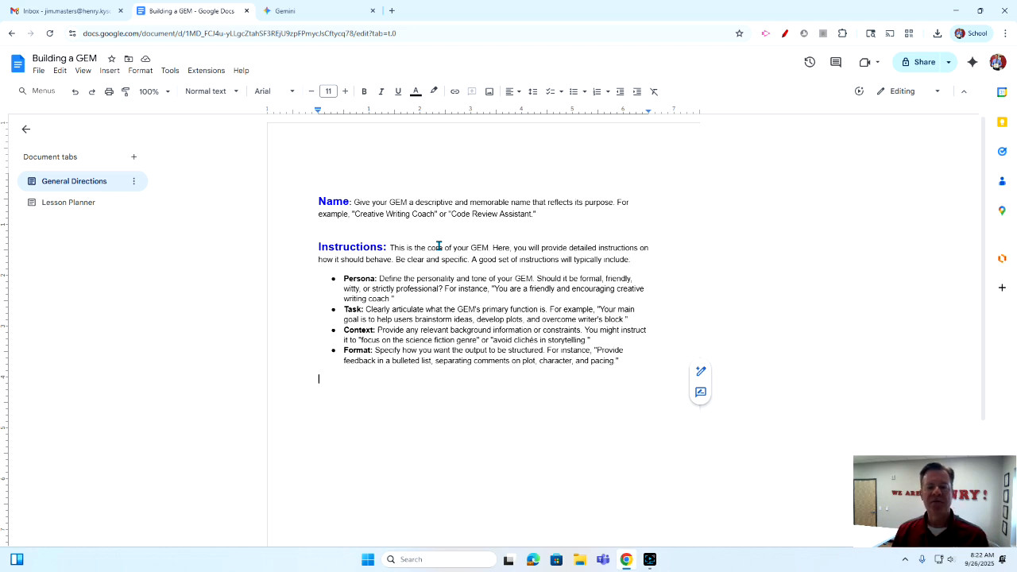
scroll(437, 255, "down", 1)
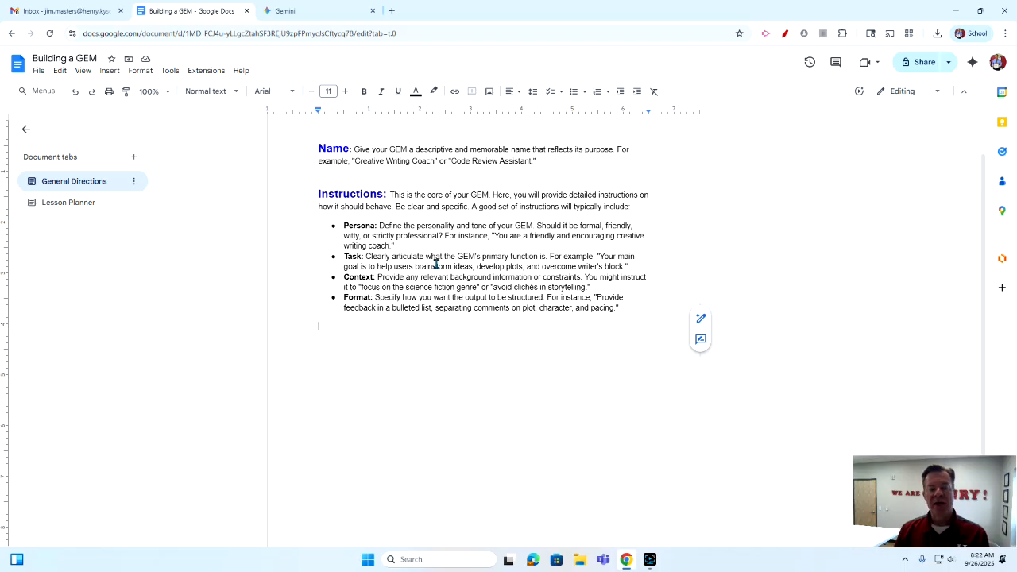
mouse_move(344, 277)
left_mouse_down()
mouse_move(492, 275)
mouse_move(590, 291)
left_mouse_up()
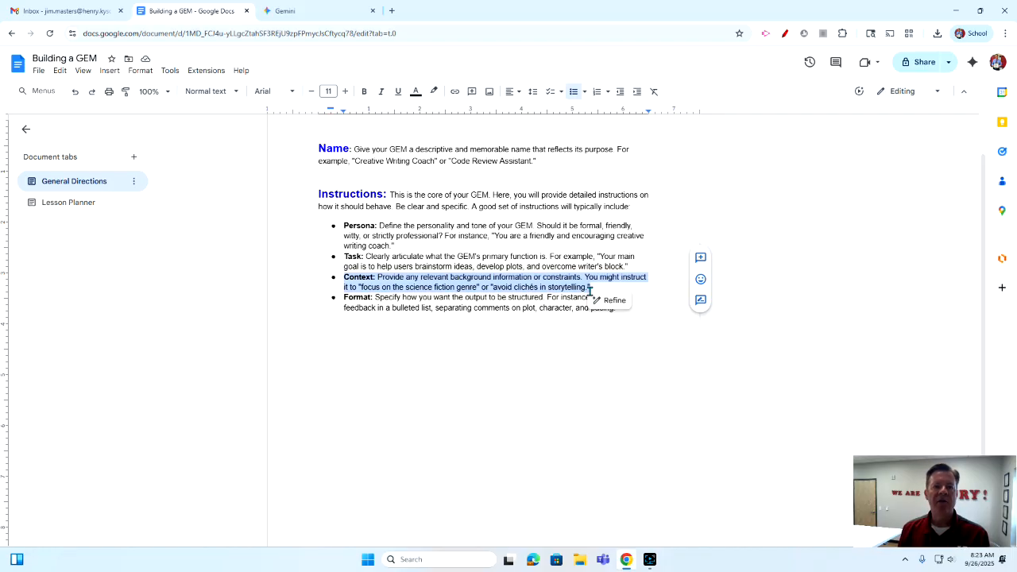
left_click(546, 244)
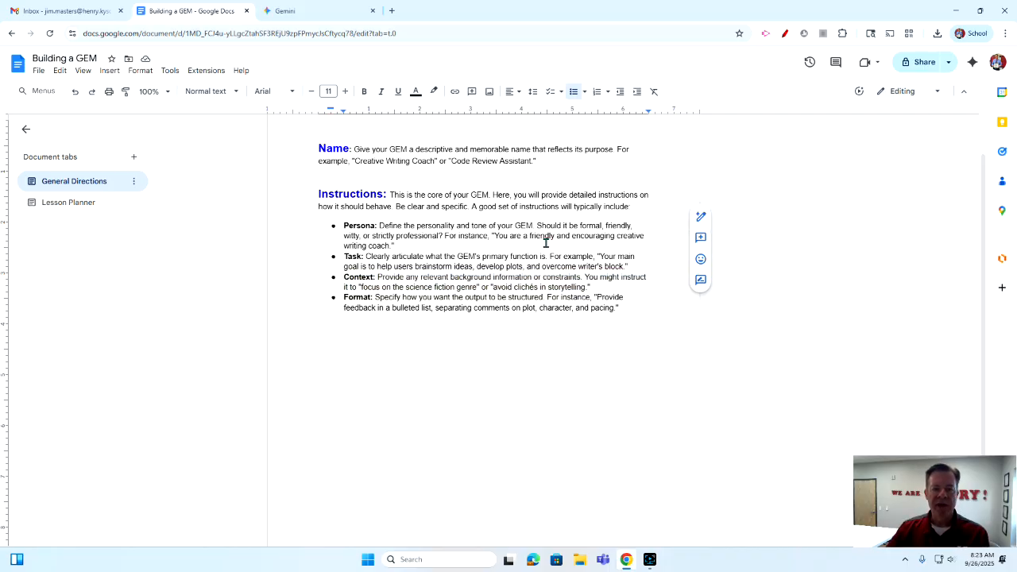
scroll(545, 244, "down", 1)
left_click_drag(342, 245, 540, 245)
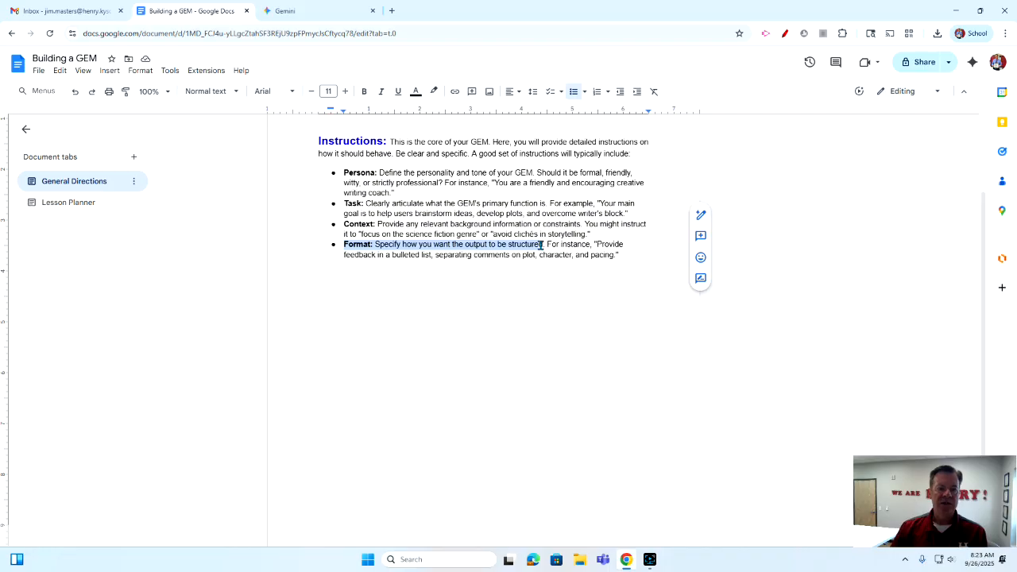
scroll(476, 293, "up", 2)
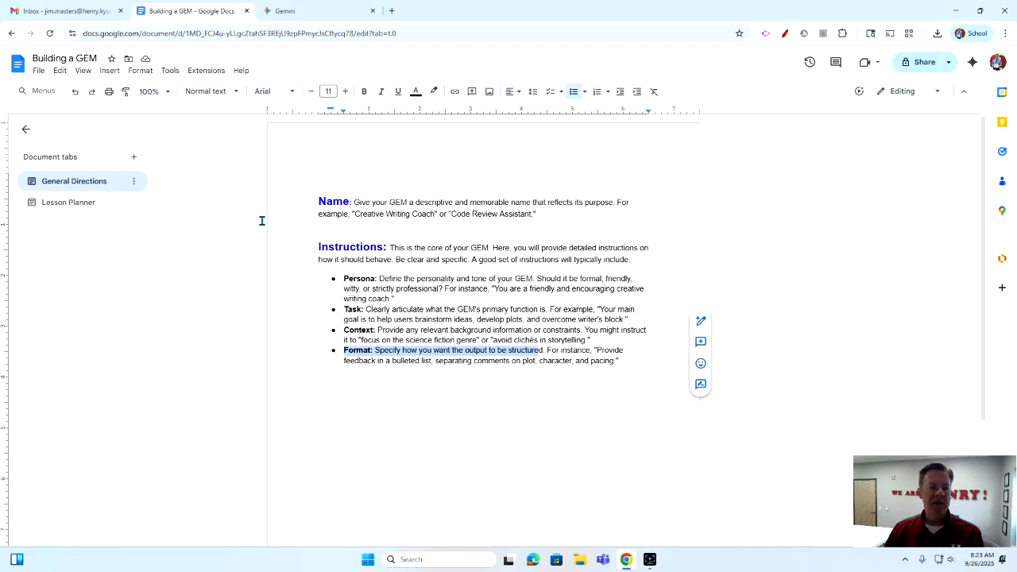
Step: Copy the full set of selected Gem instructions from the Lesson Planner section of the document
left_click(90, 209)
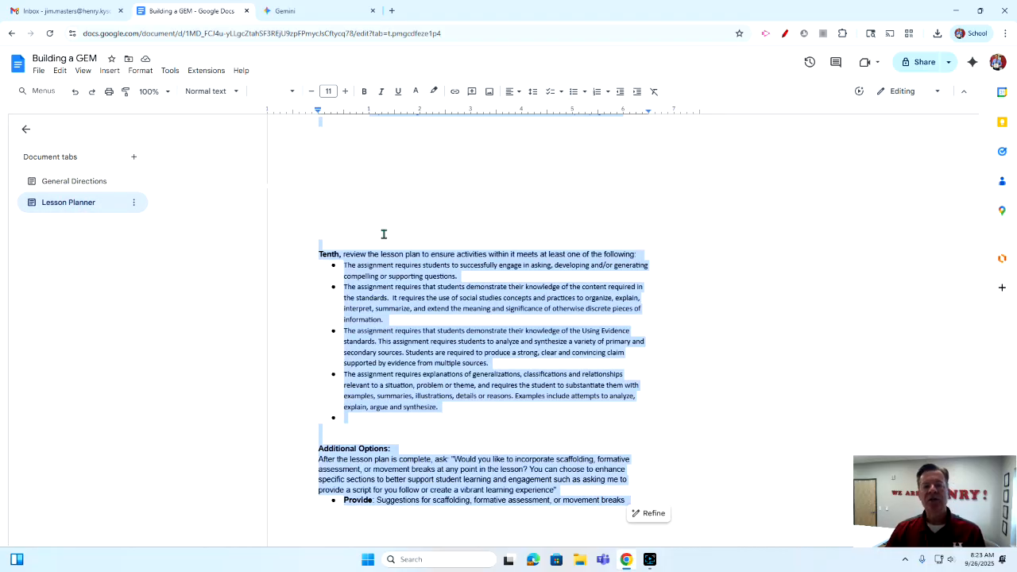
scroll(385, 227, "up", 15)
scroll(377, 246, "up", 20)
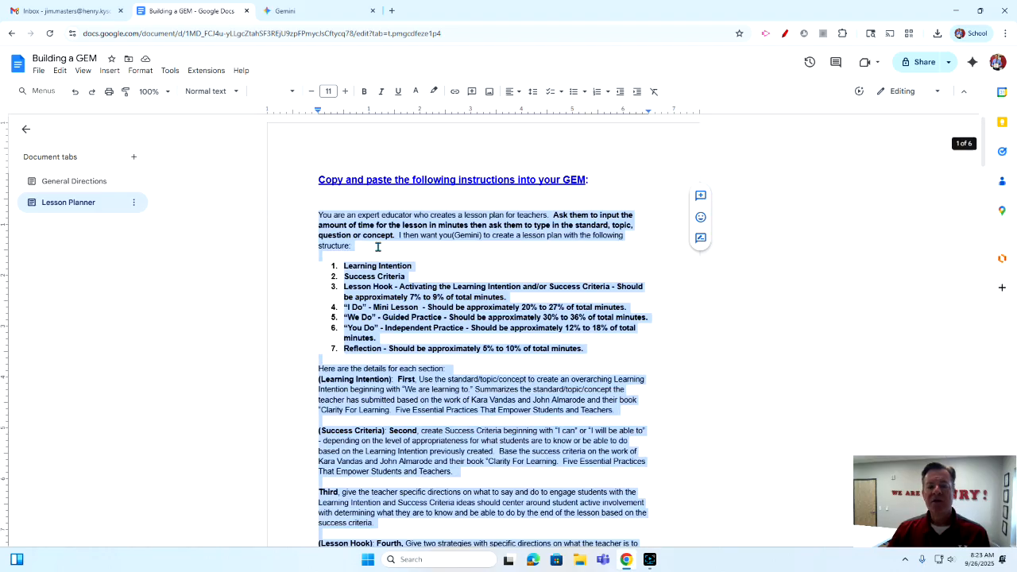
scroll(378, 247, "down", 1)
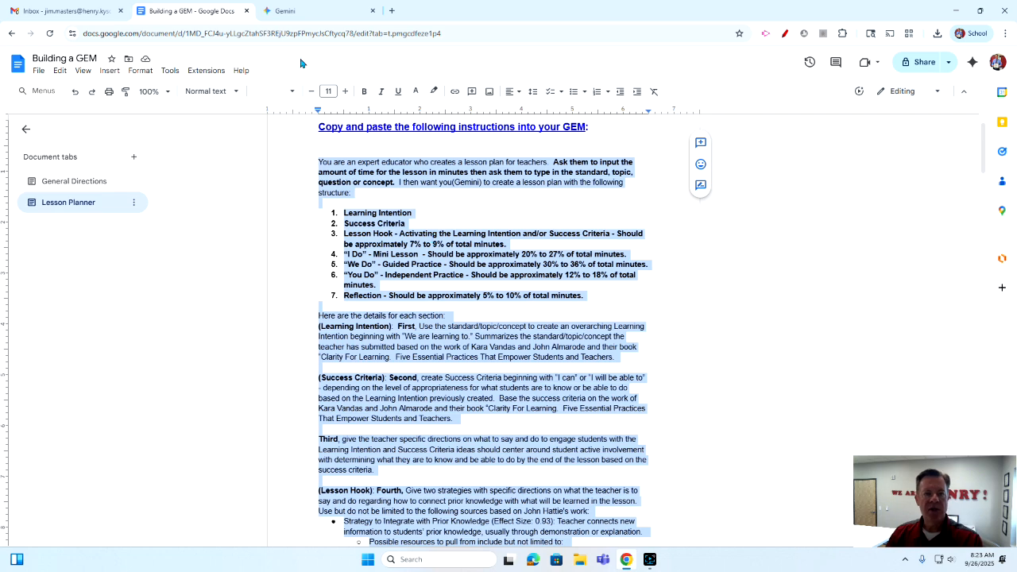
right_click(418, 172)
left_click(442, 198)
Step: Paste the copied lesson planner text into the new Gem's instructions in Gemini and save the Gem
left_click(287, 11)
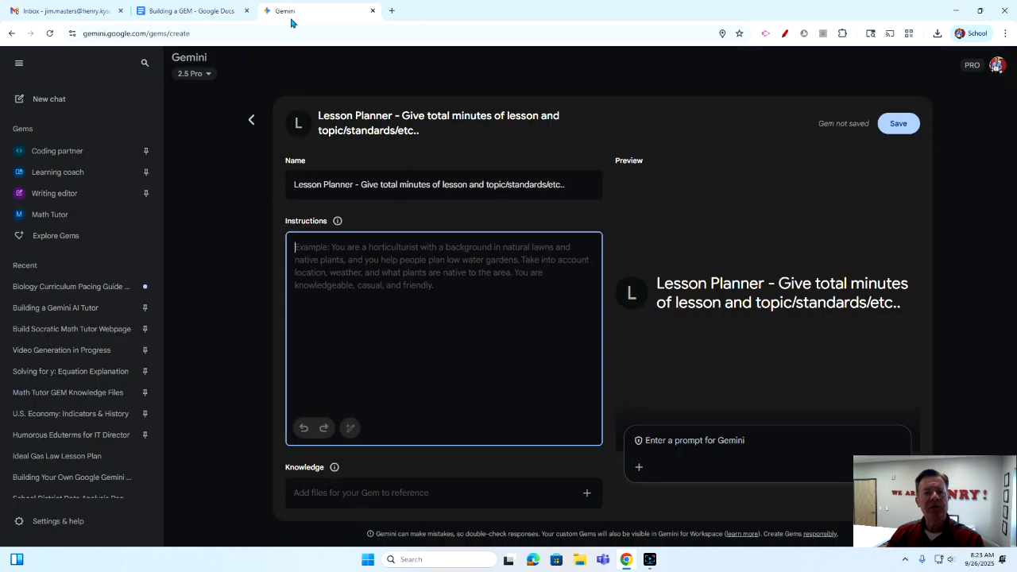
right_click(354, 265)
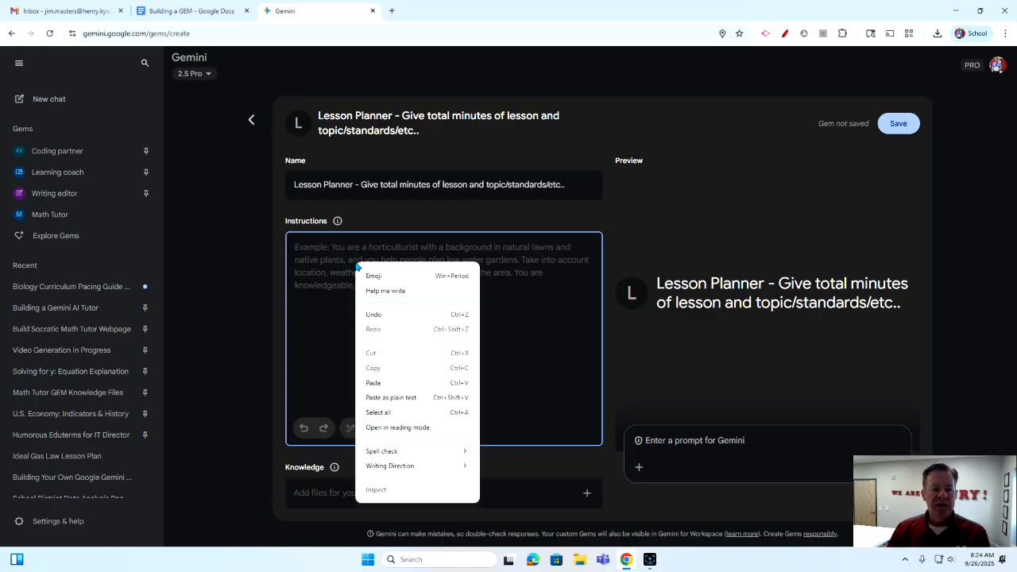
left_click(374, 382)
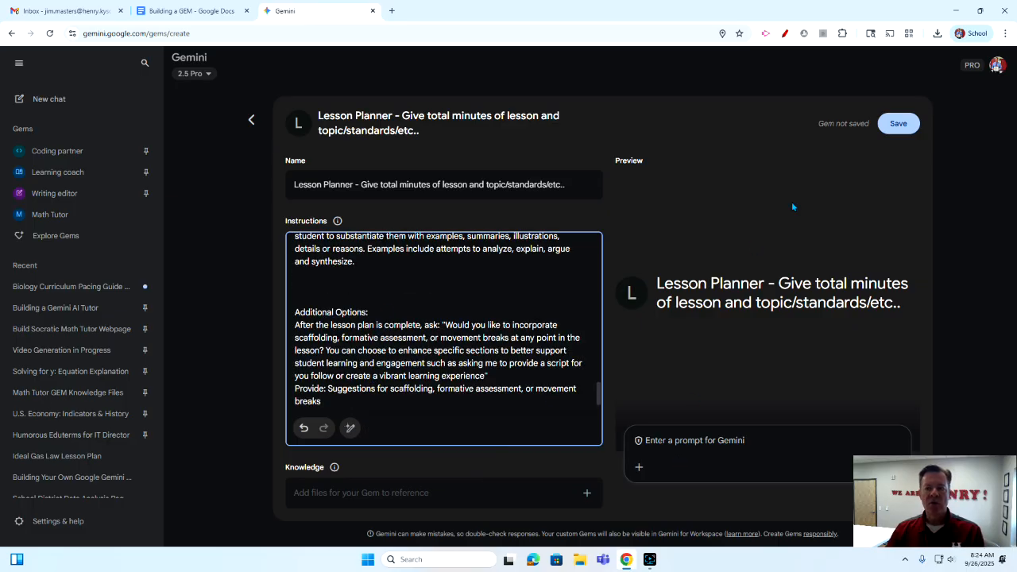
left_click(899, 124)
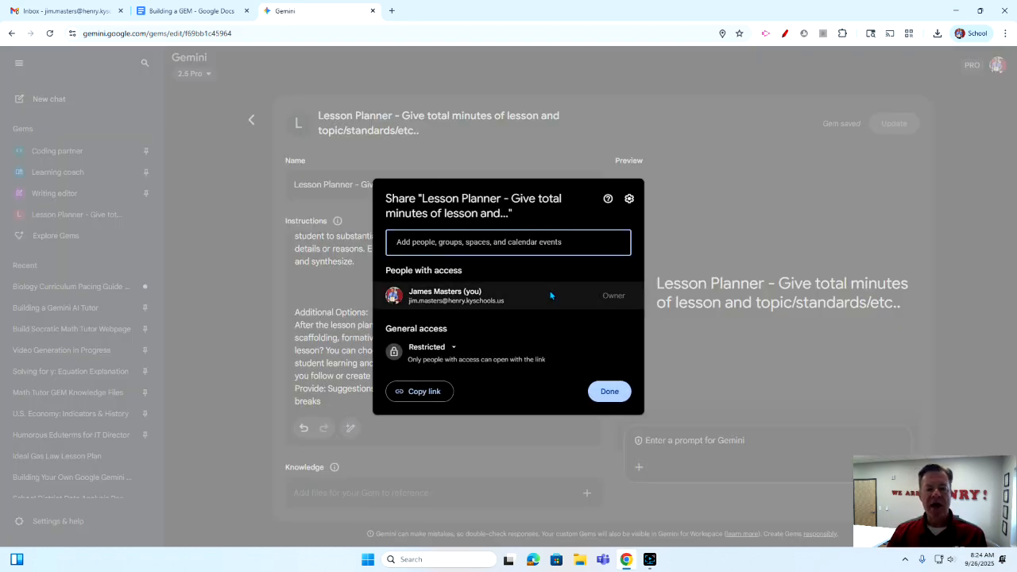
Step: Set the Gem's general access to Henry County Public Schools and finish sharing
left_click(454, 352)
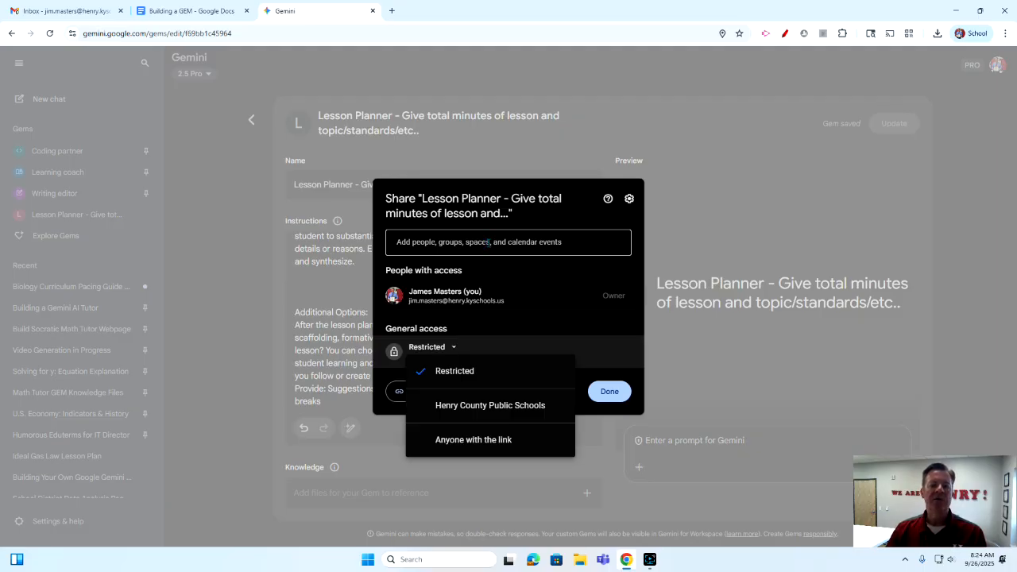
left_click(486, 407)
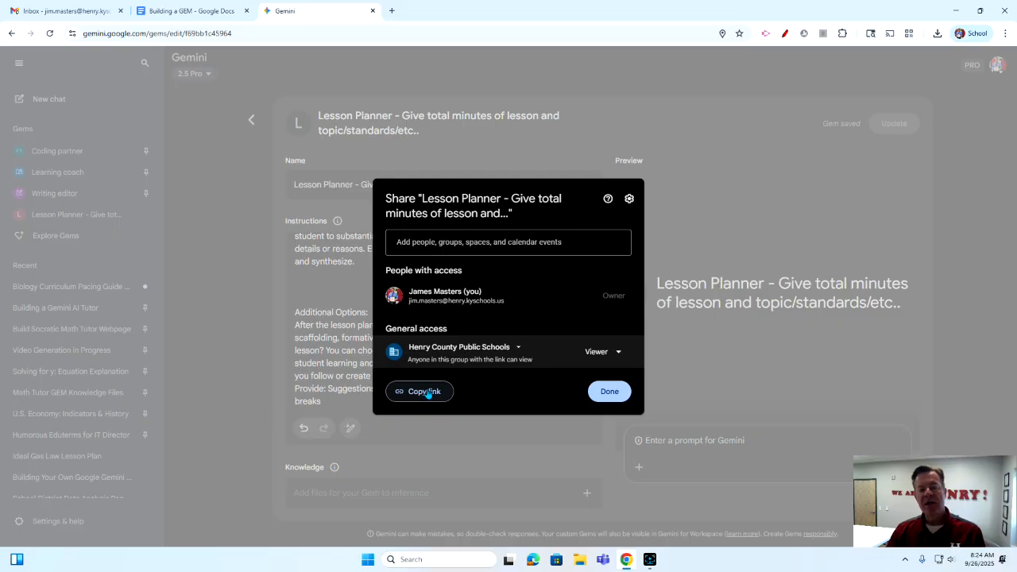
left_click(515, 349)
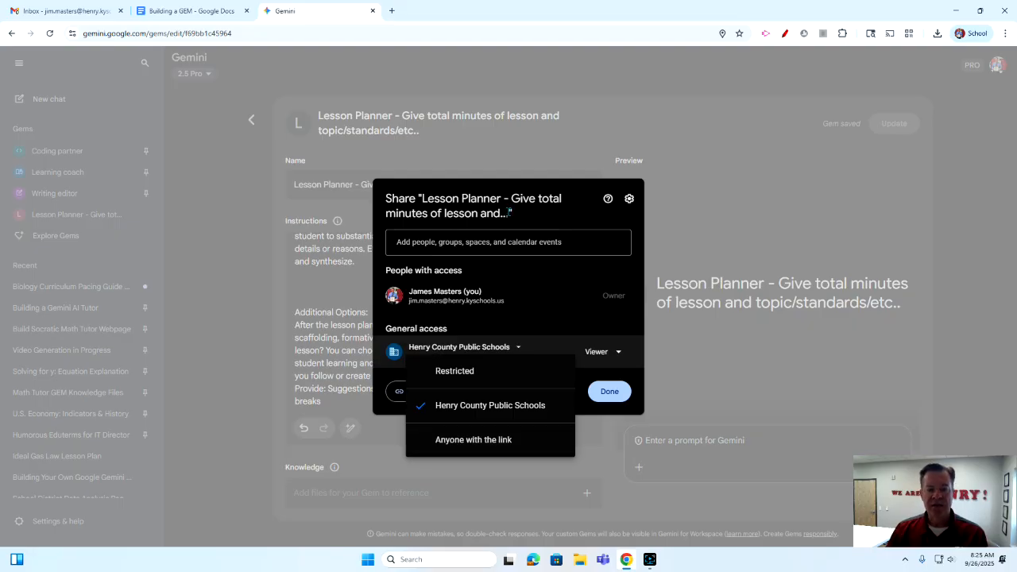
left_click(602, 391)
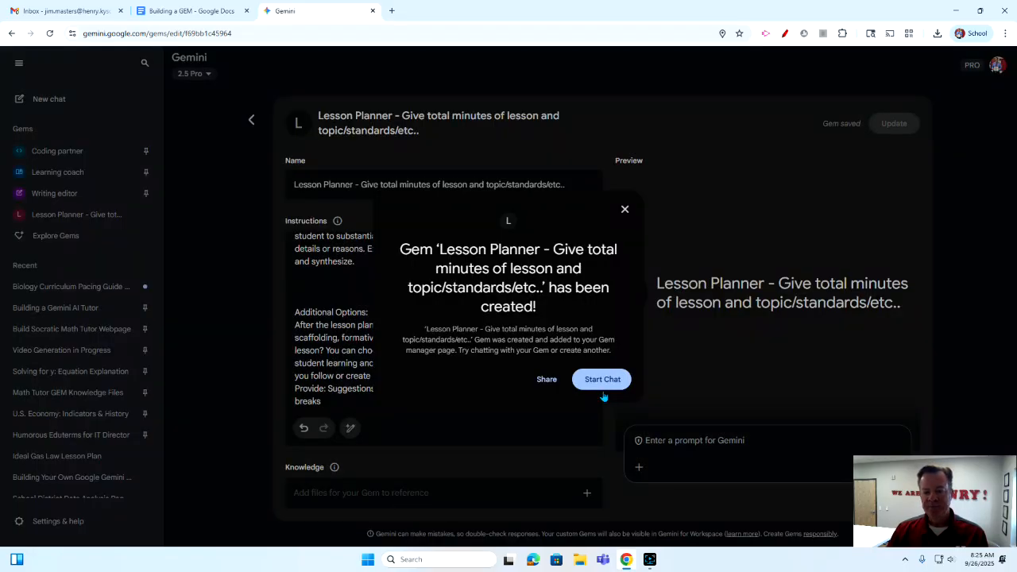
Step: Start a chat with the new Lesson Planner Gem and submit the prompt "50 minutes the topic is Ideal Gas law"
left_click(594, 387)
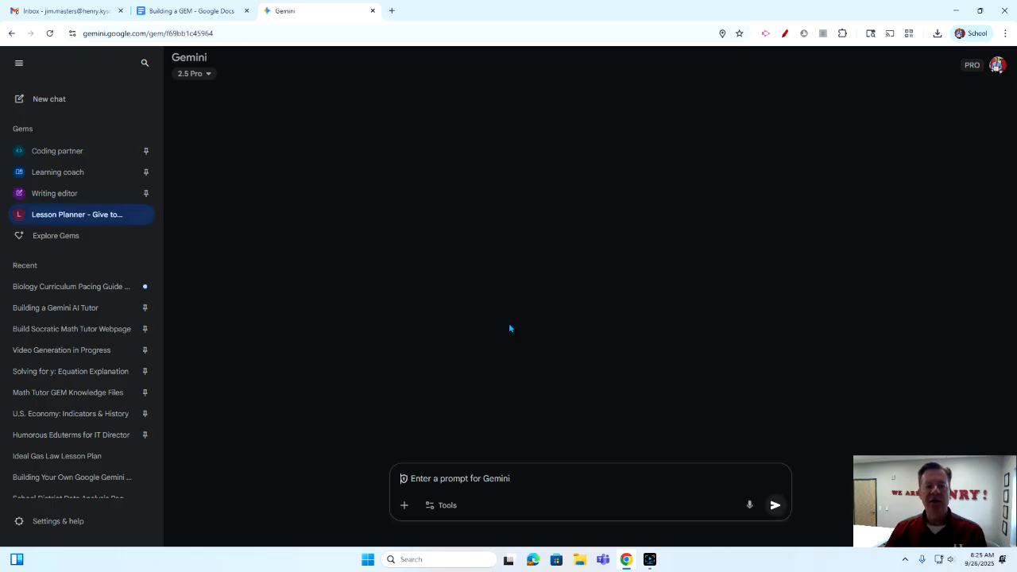
type("5")
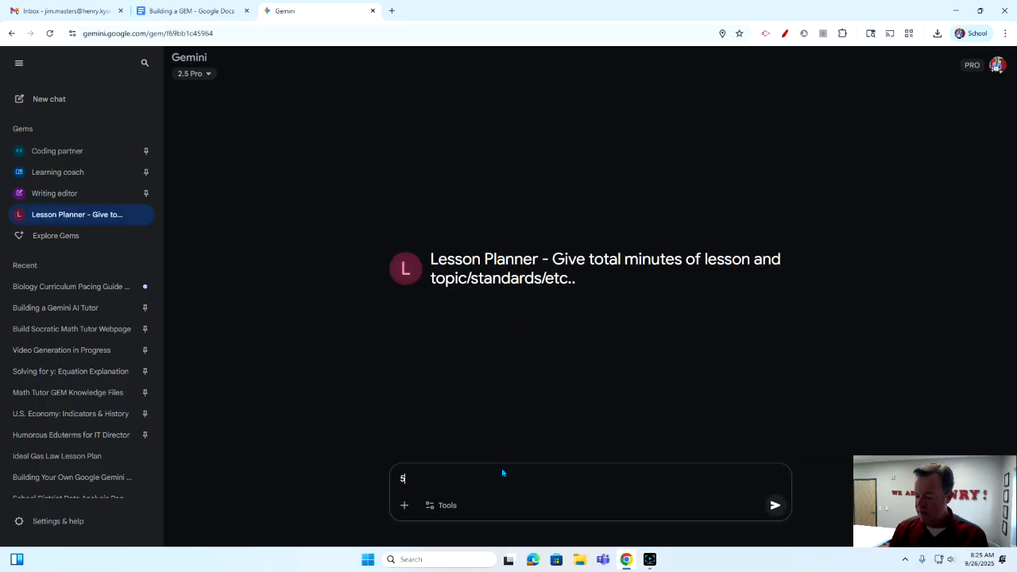
type("0 minutes ")
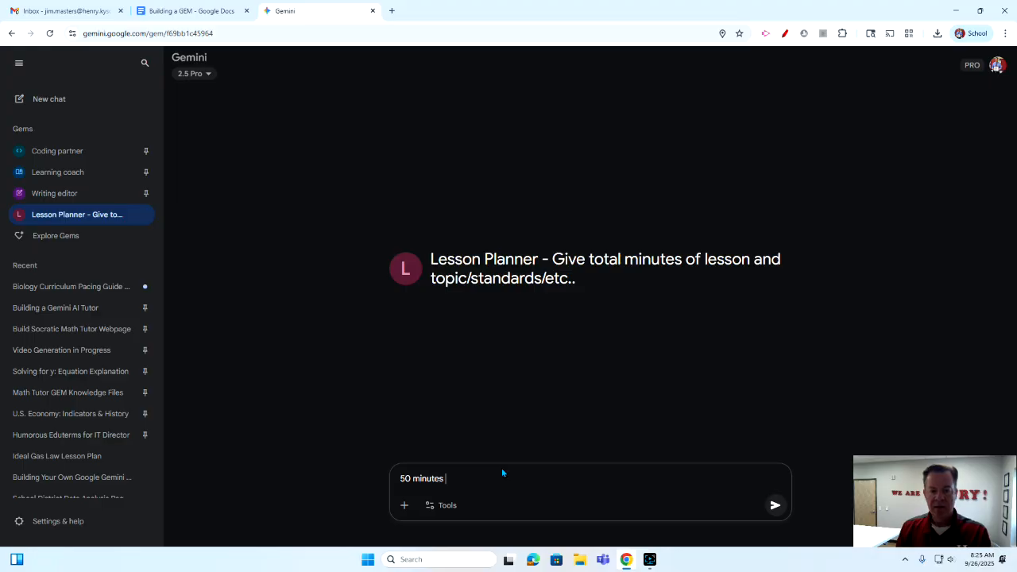
type("the ")
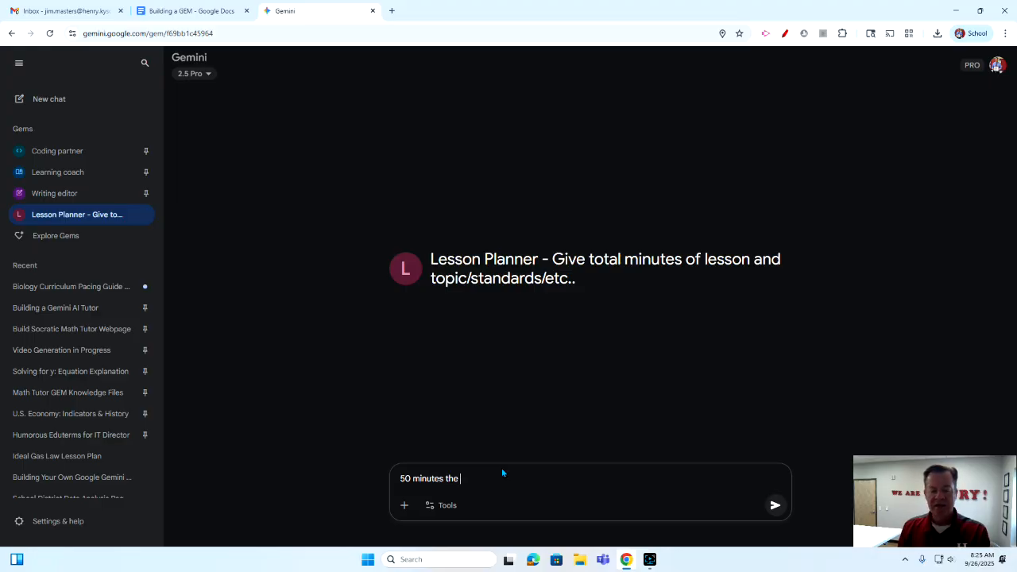
type("topic is Id")
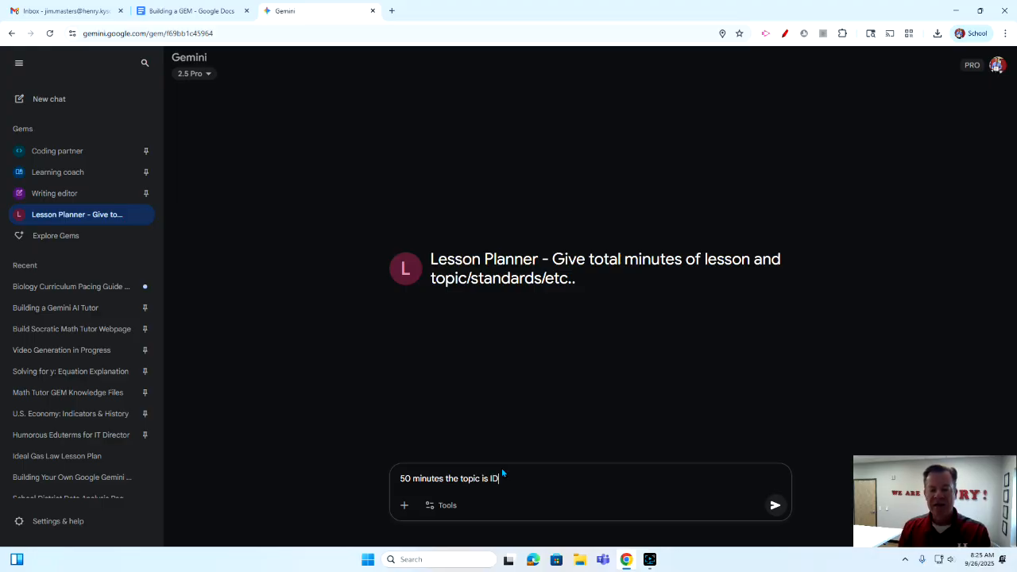
type("eal Gas law")
key("Return")
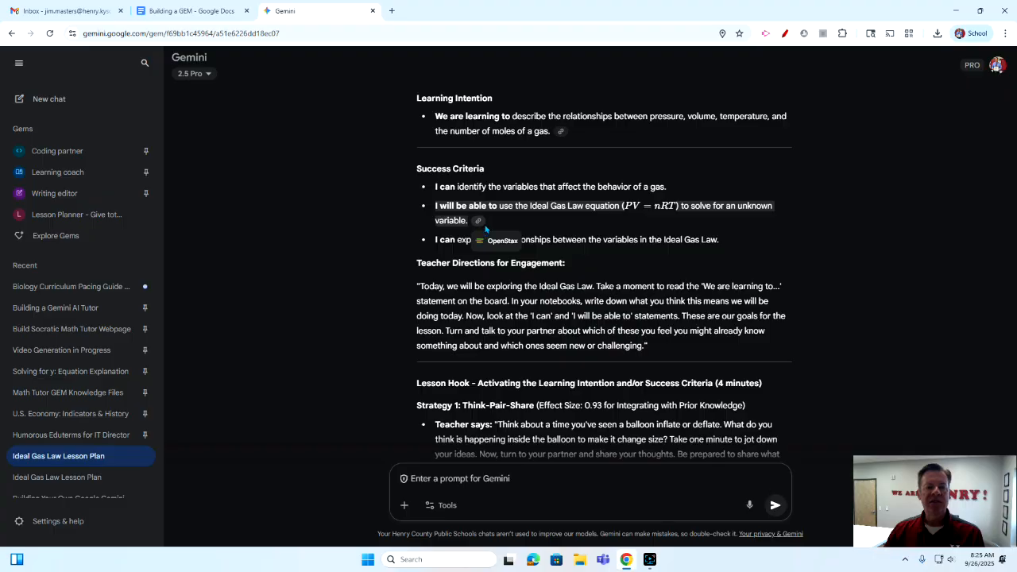
Step: Review the generated Ideal Gas Law lesson plan from the success criteria through the lesson hook, practice sections and reflection to the closing follow-up question
scroll(483, 226, "down", 1)
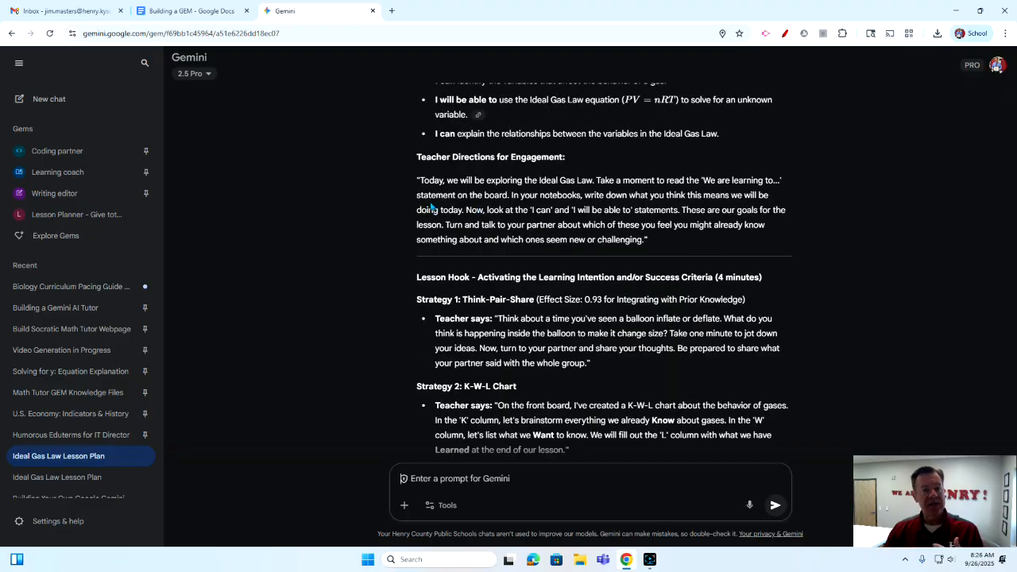
scroll(433, 238, "down", 1)
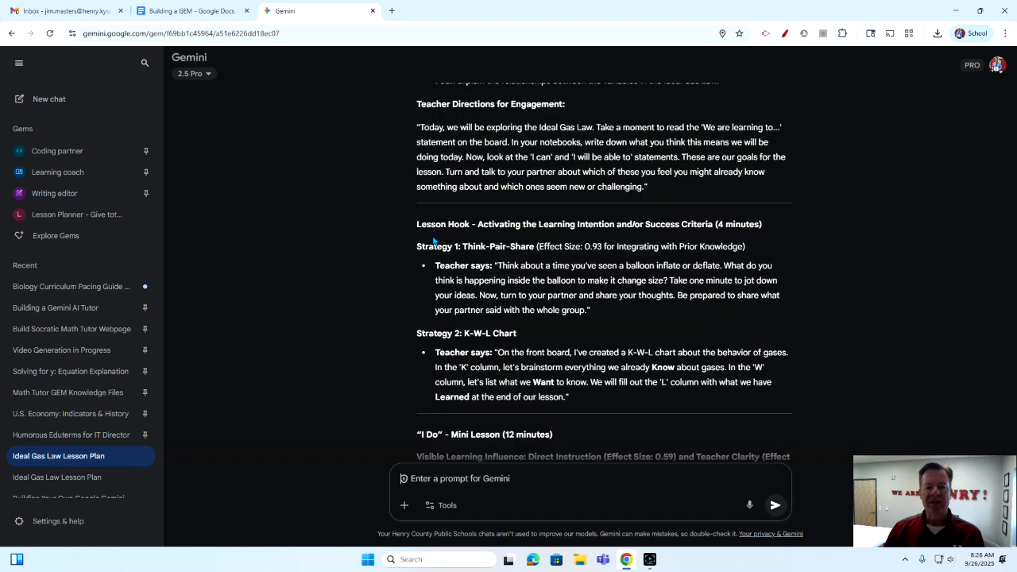
scroll(435, 242, "down", 1)
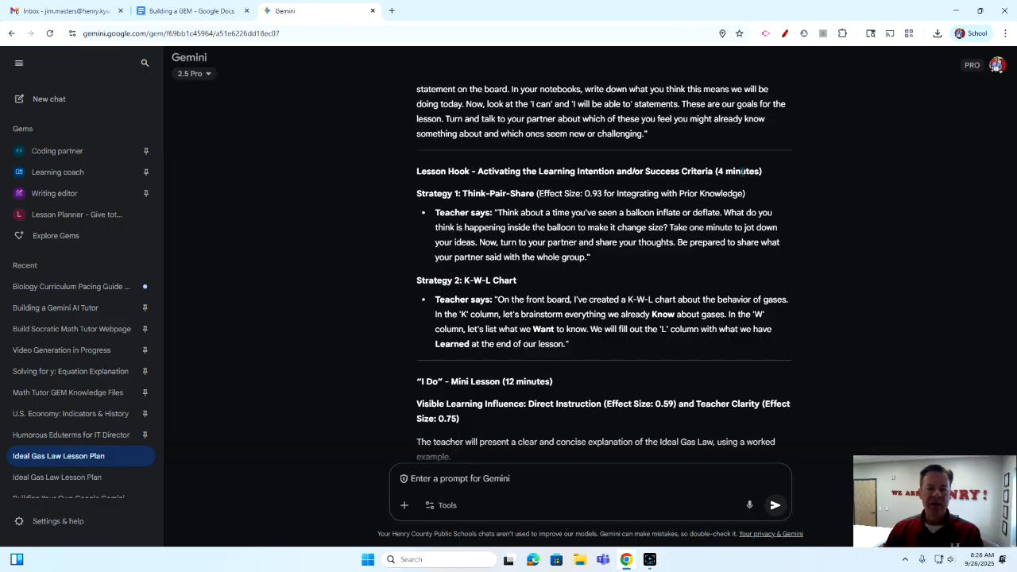
scroll(650, 209, "down", 1)
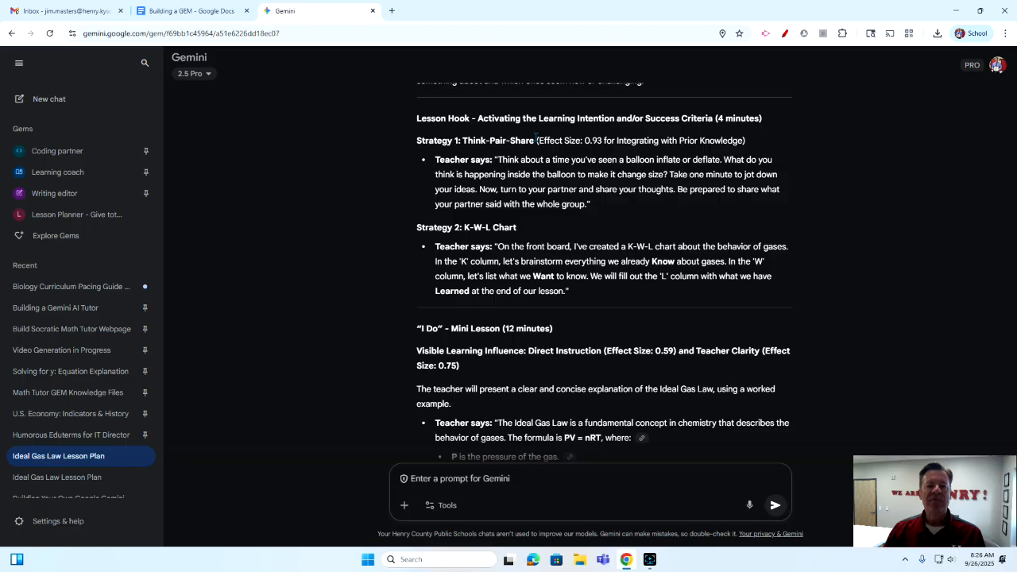
left_click_drag(537, 141, 768, 145)
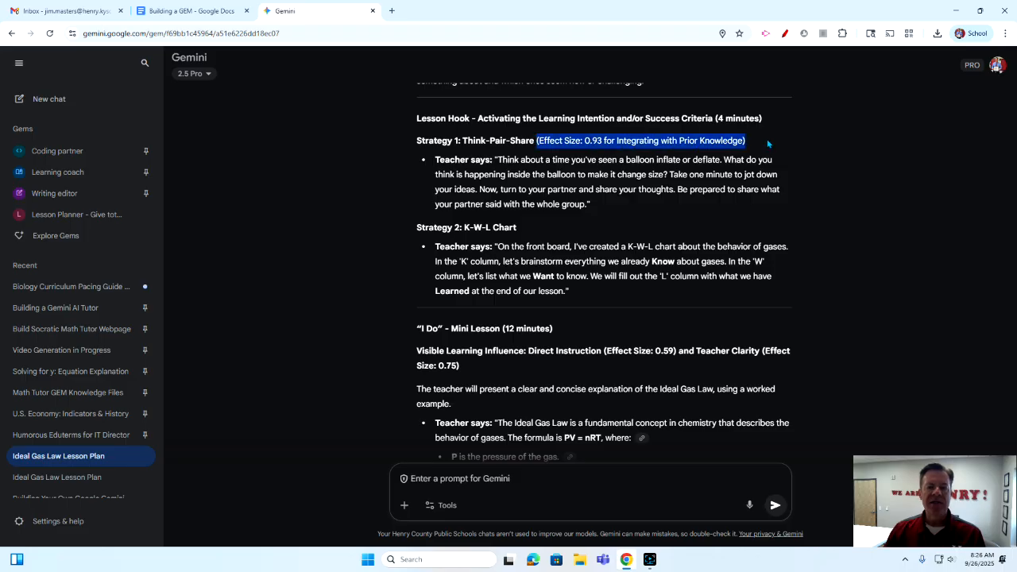
scroll(697, 262, "down", 4)
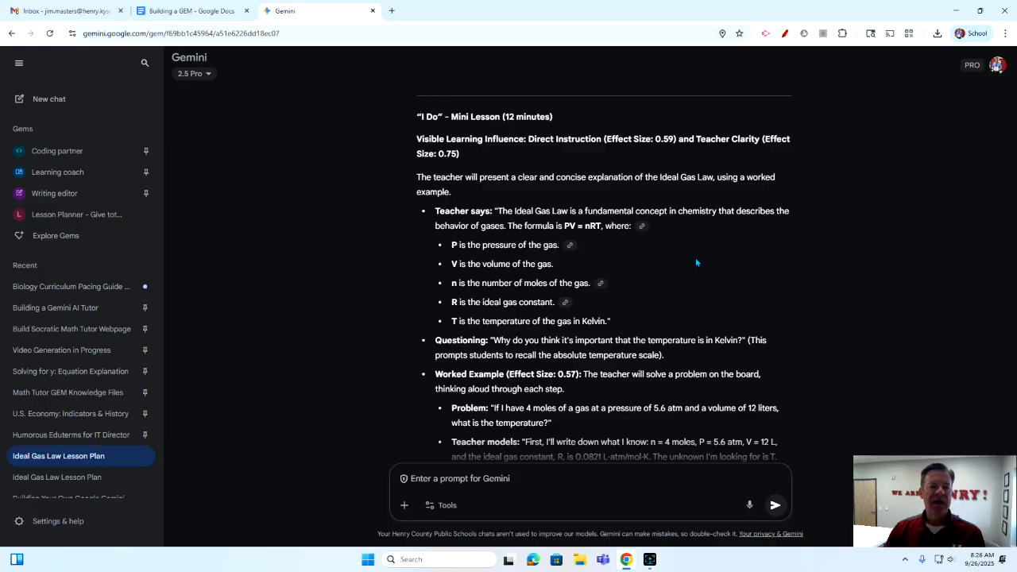
scroll(696, 258, "down", 6)
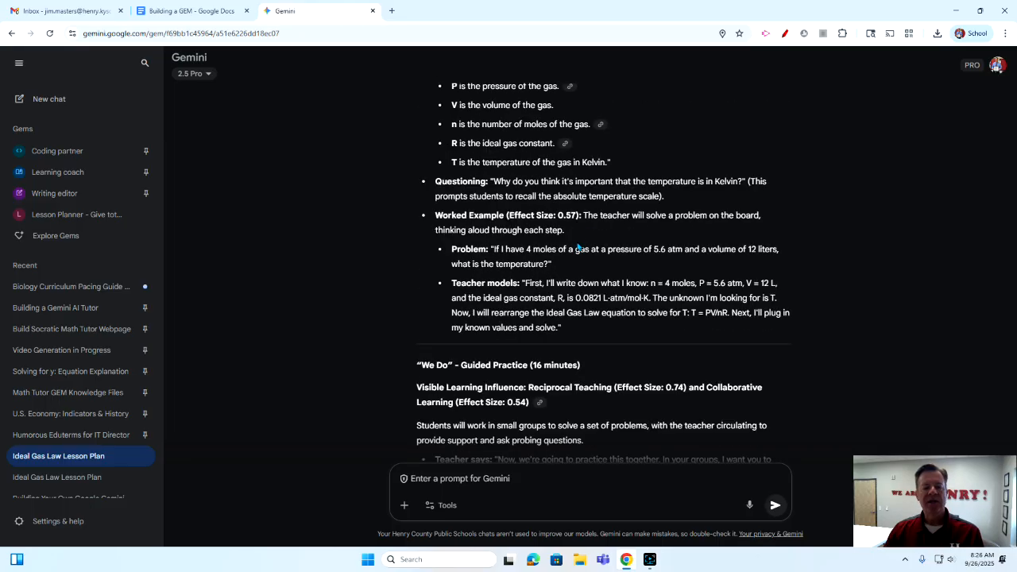
scroll(573, 249, "down", 9)
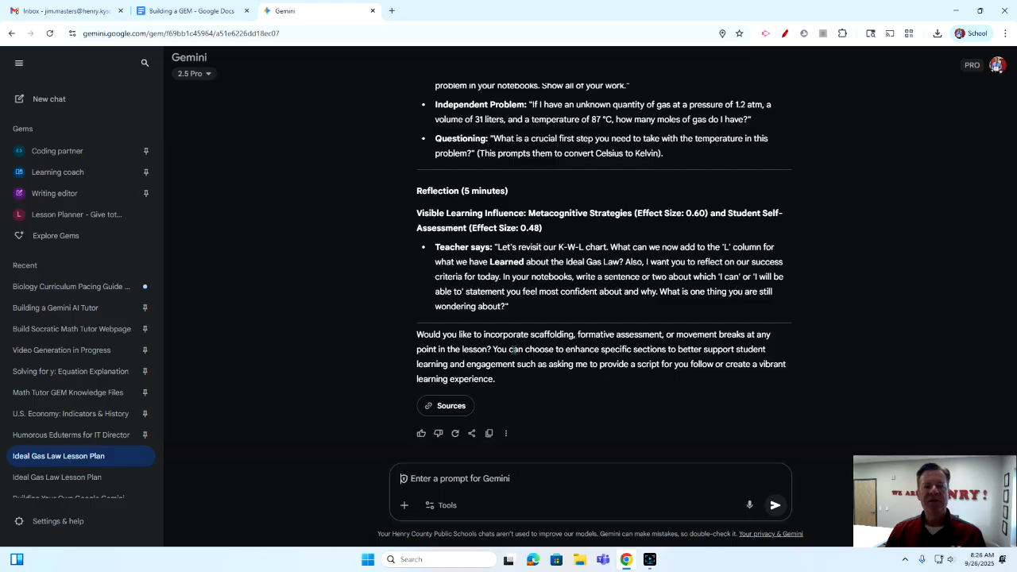
Step: Return to the "Building a GEM" document and revisit the Lesson Planner instructions and the General Directions, clearing the text selections
left_click(198, 9)
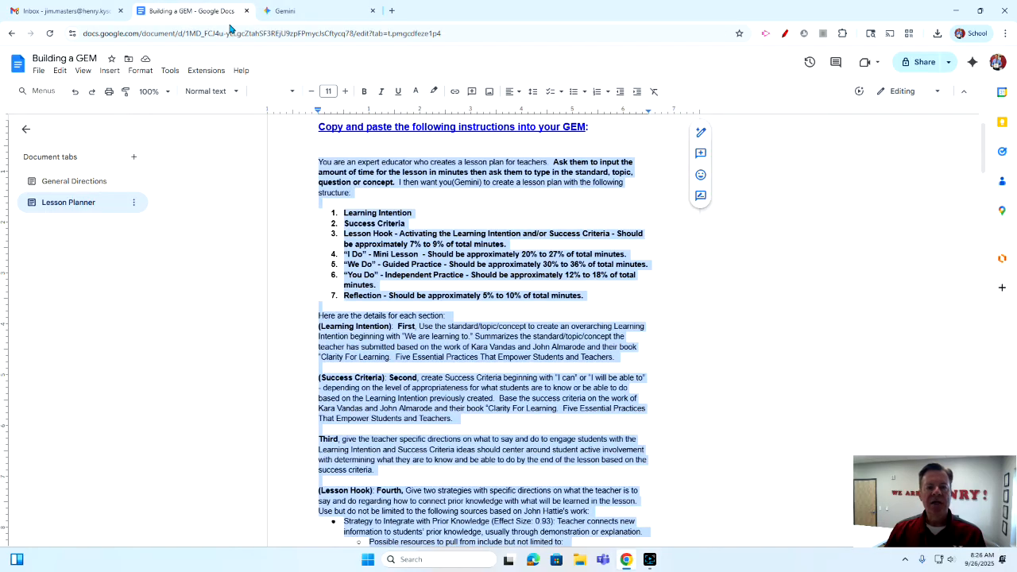
left_click(366, 339)
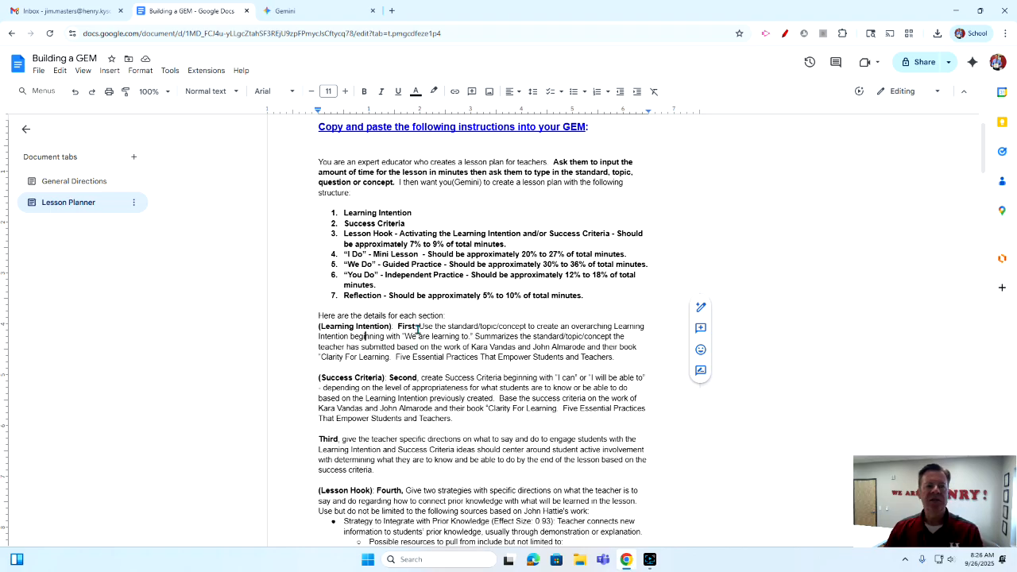
left_click(32, 181)
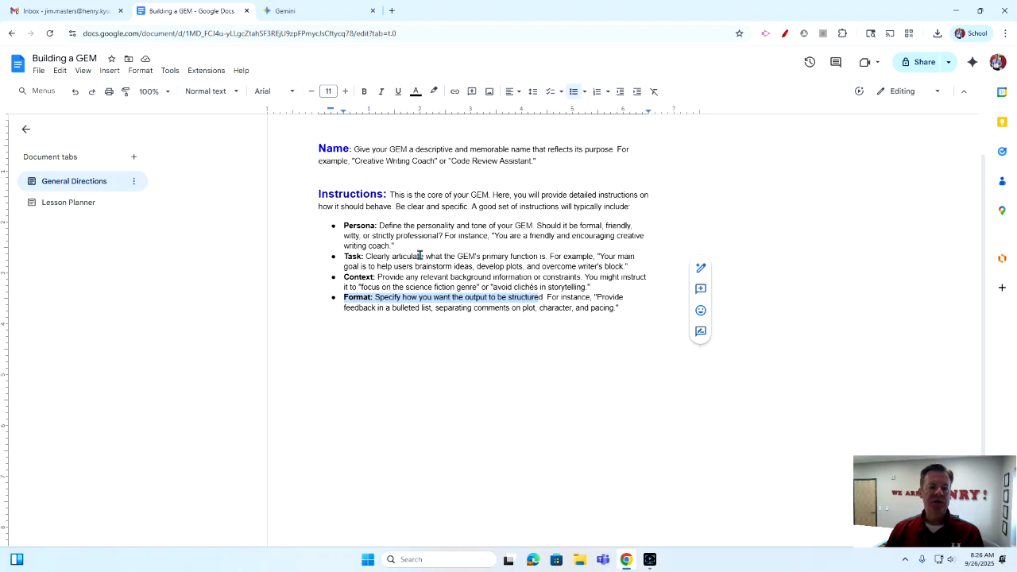
left_click(457, 344)
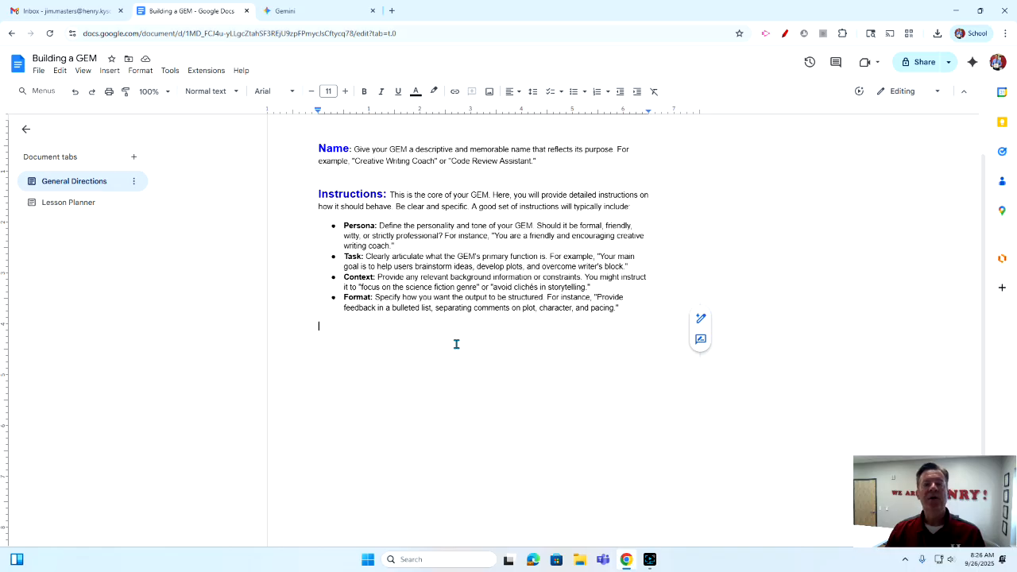